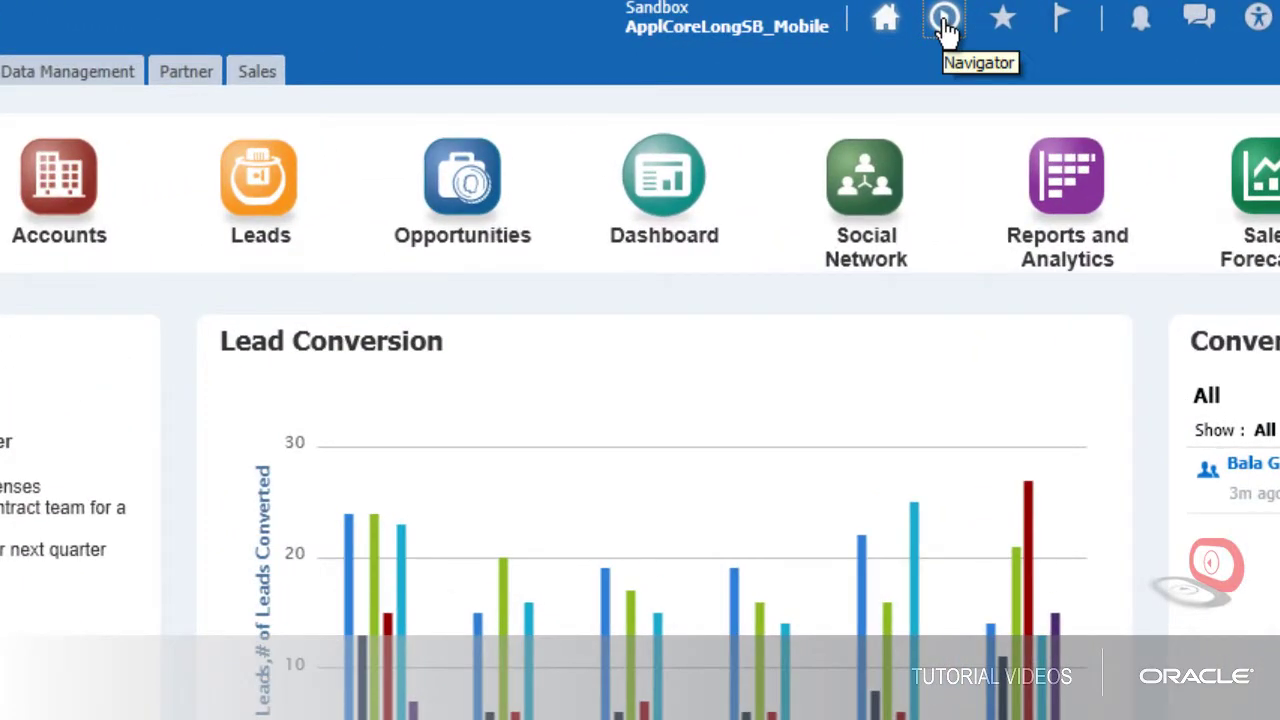
Step: Open Application Composer from the Navigator's Customization tools and choose Sales as the application
click(945, 30)
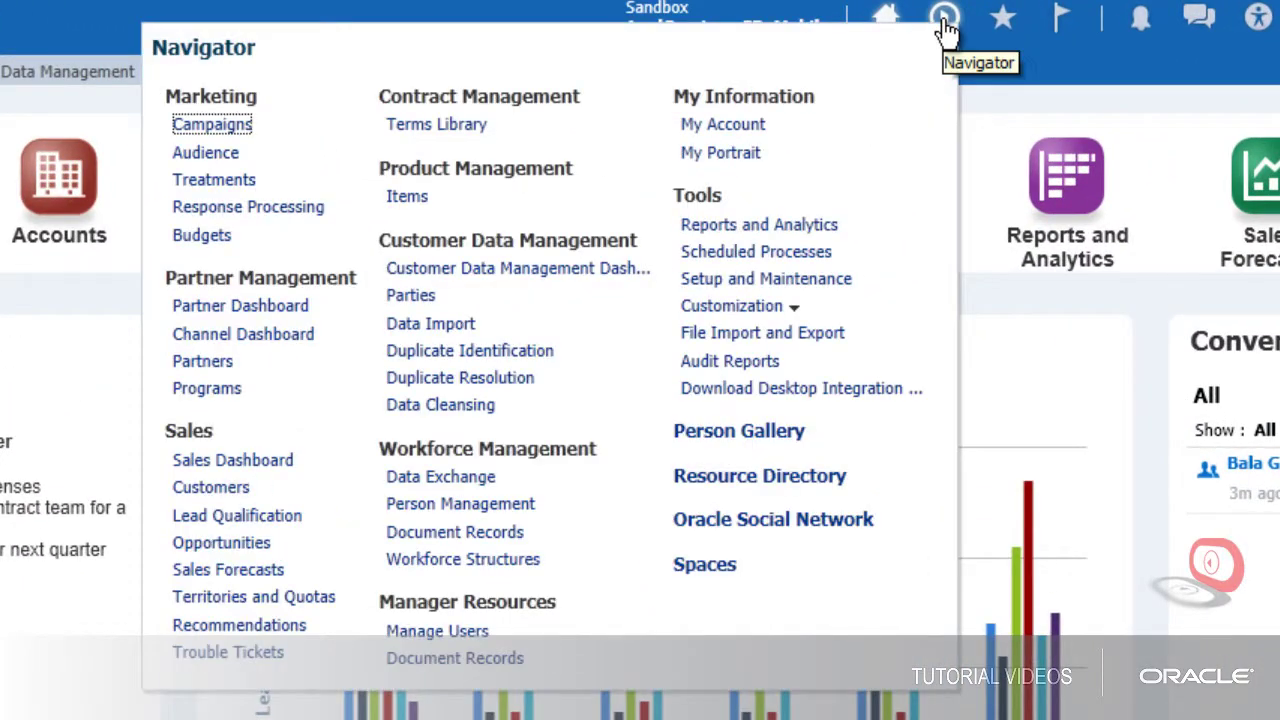
click(796, 310)
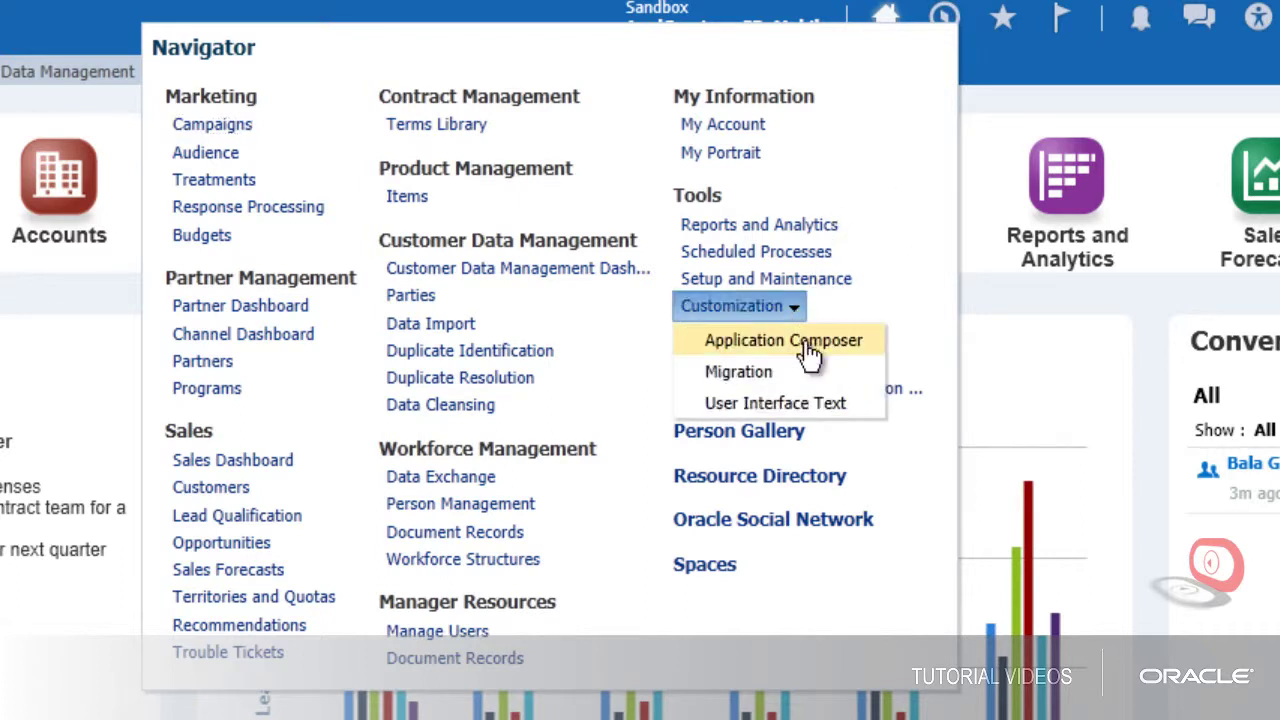
click(805, 343)
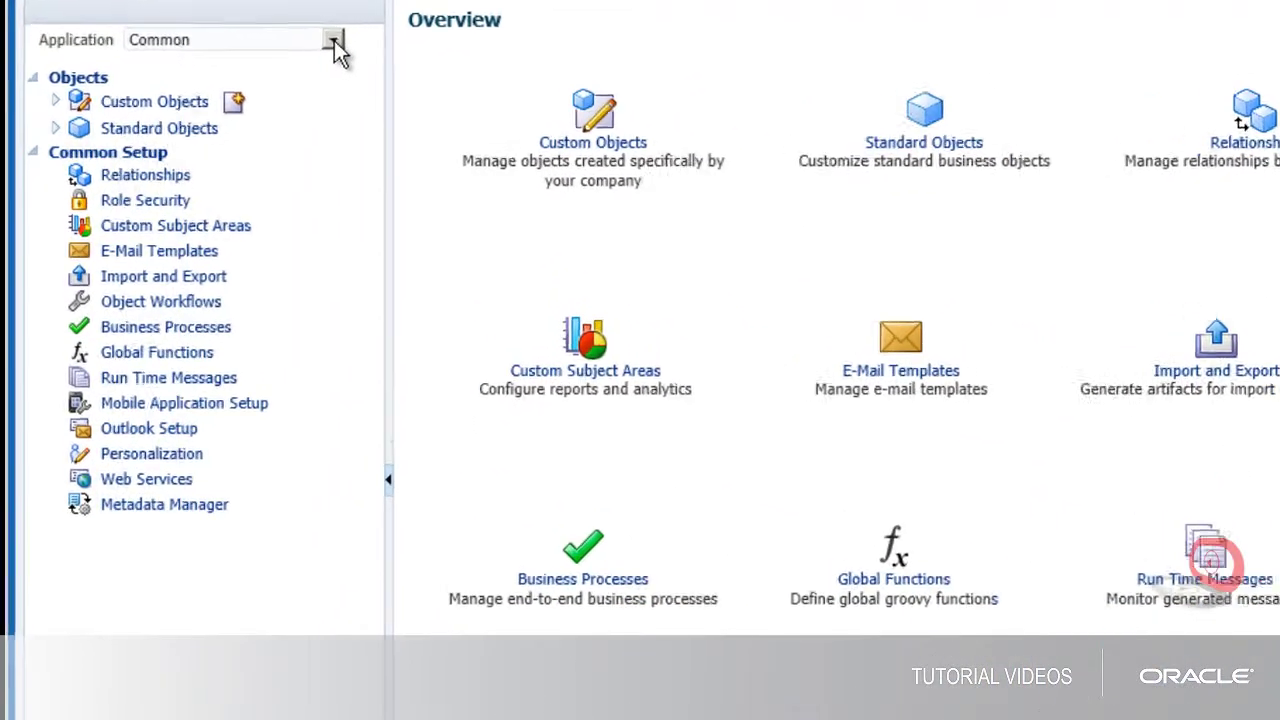
click(333, 40)
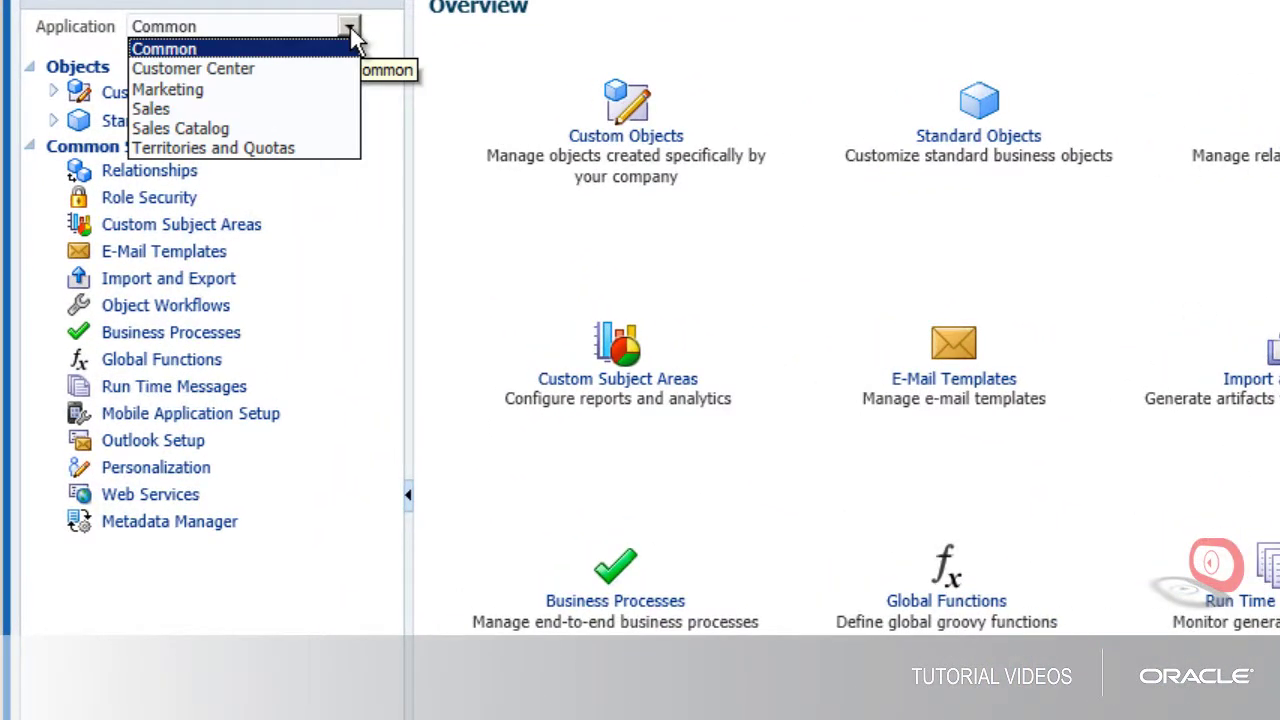
click(323, 105)
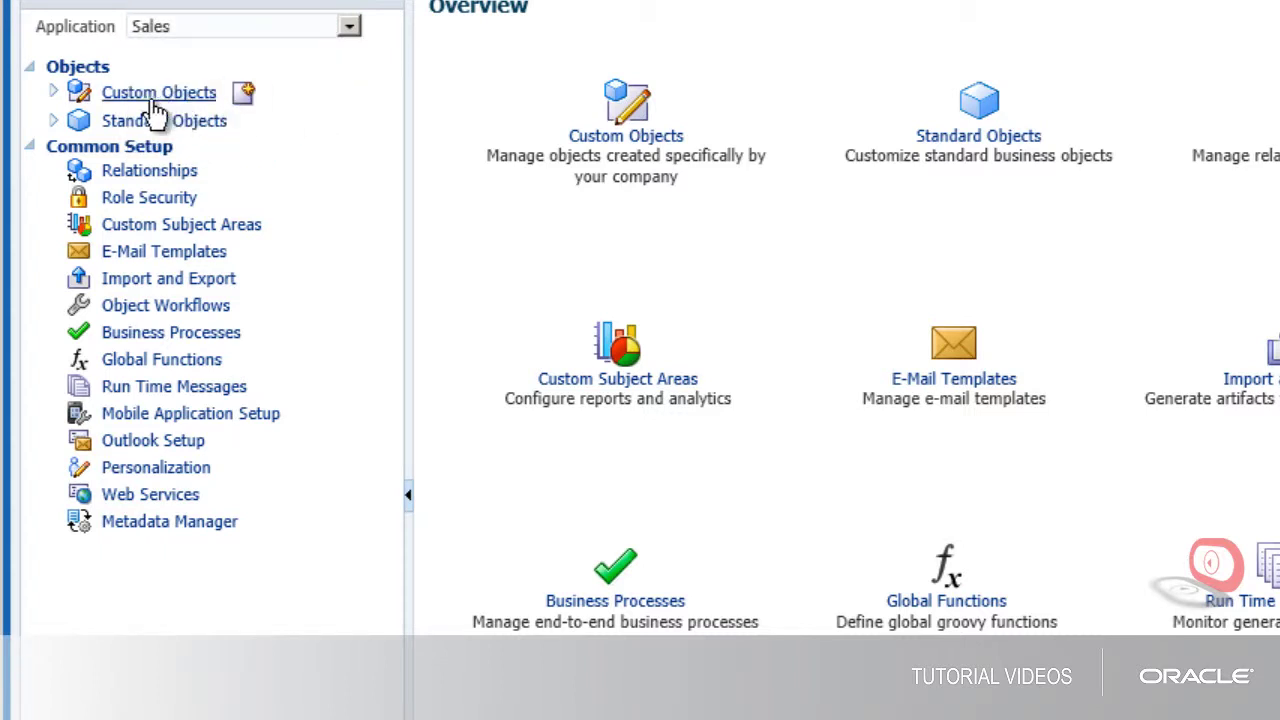
Step: Start creating mobile pages for the Trouble Ticket custom object
click(56, 96)
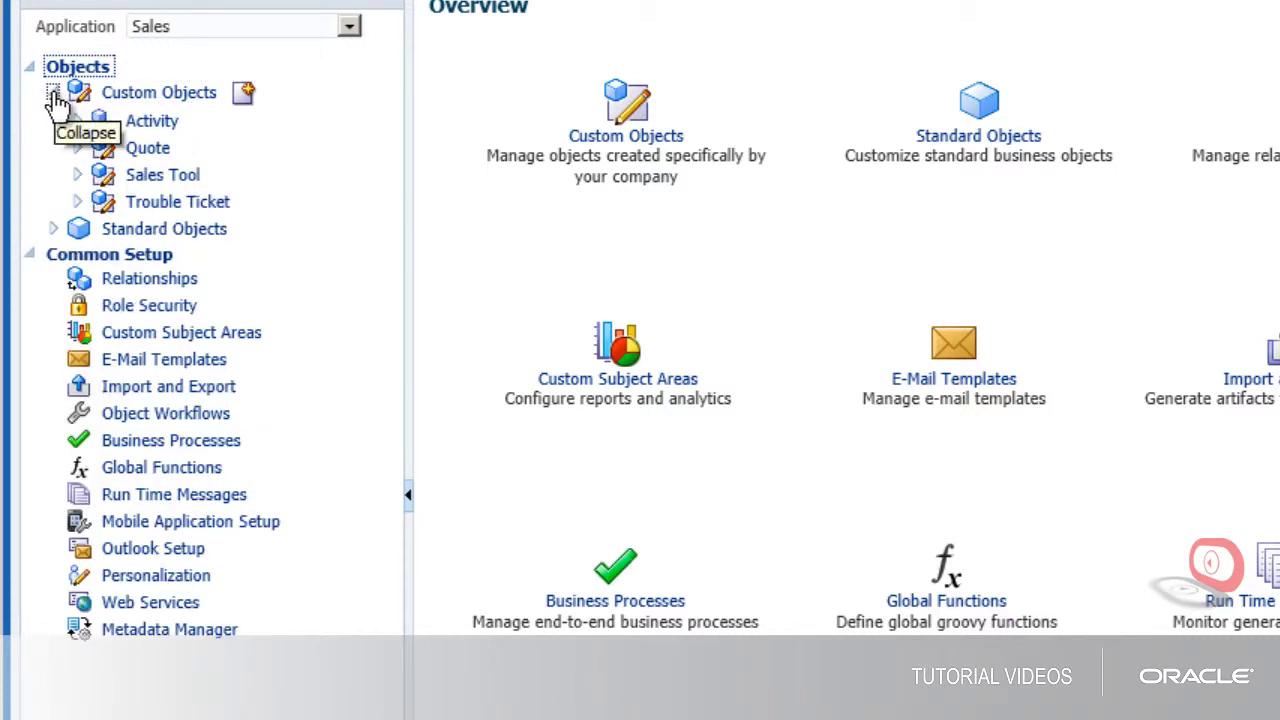
click(79, 203)
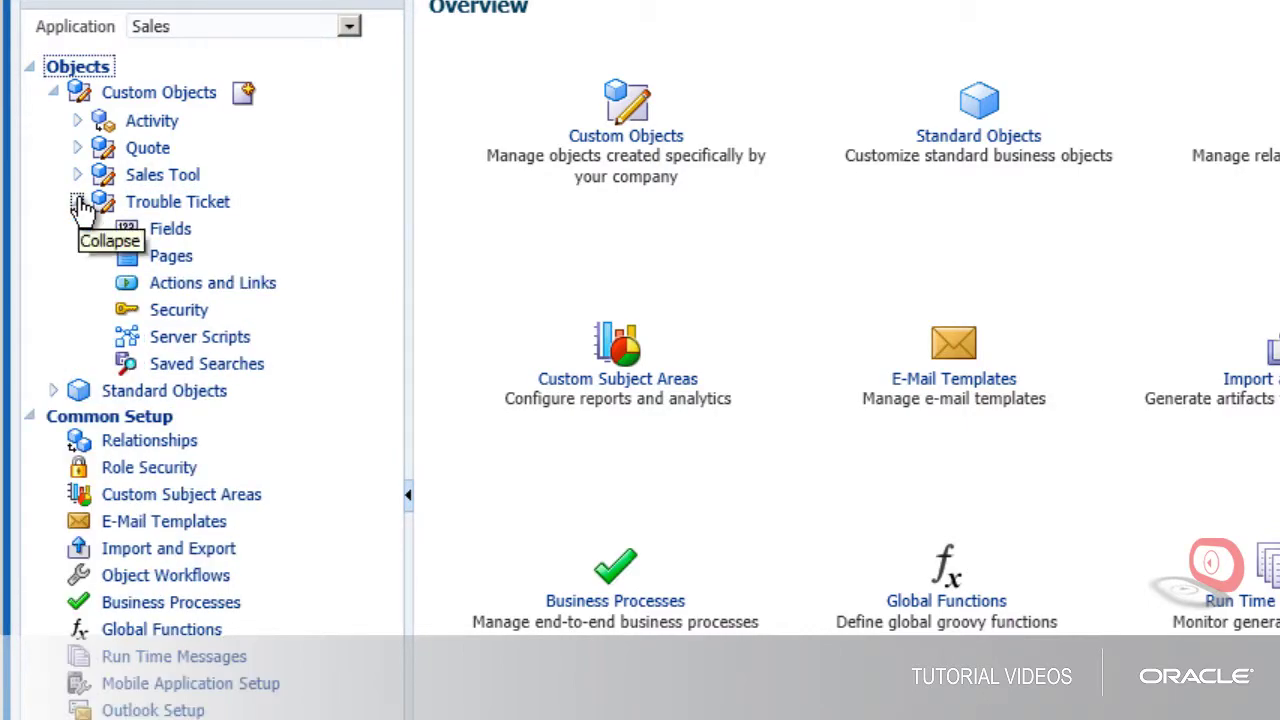
click(160, 258)
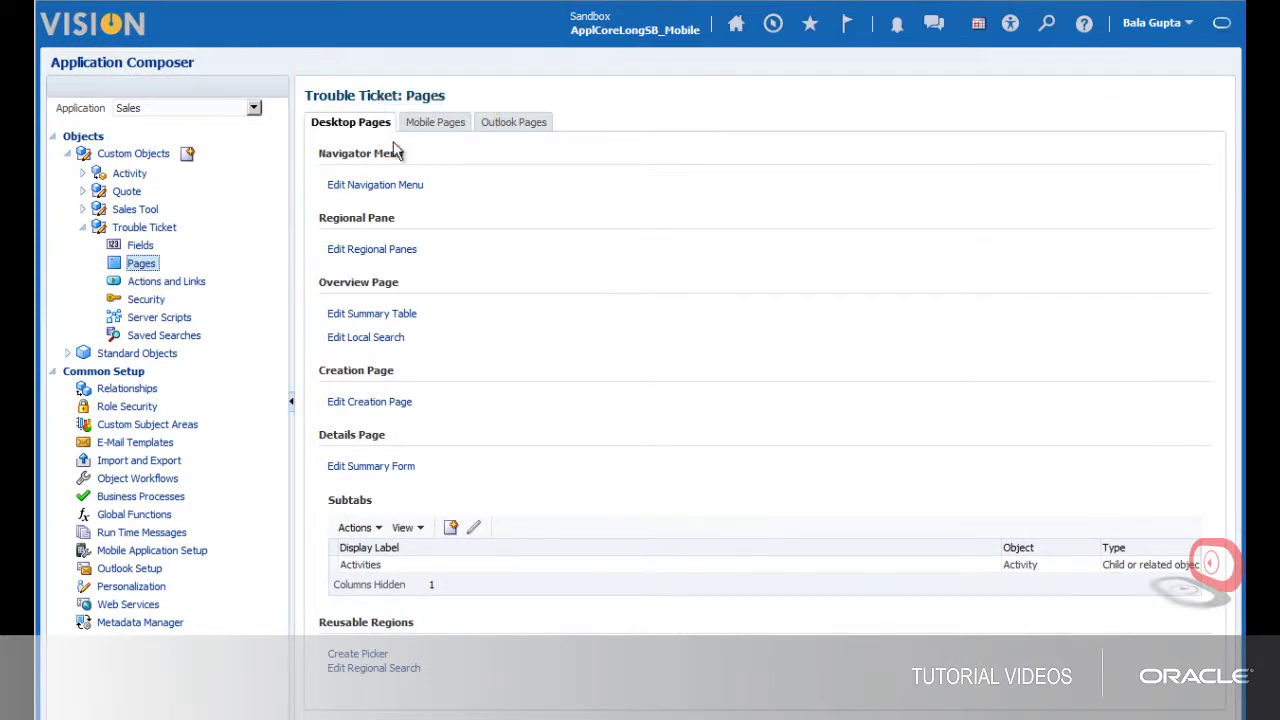
click(430, 133)
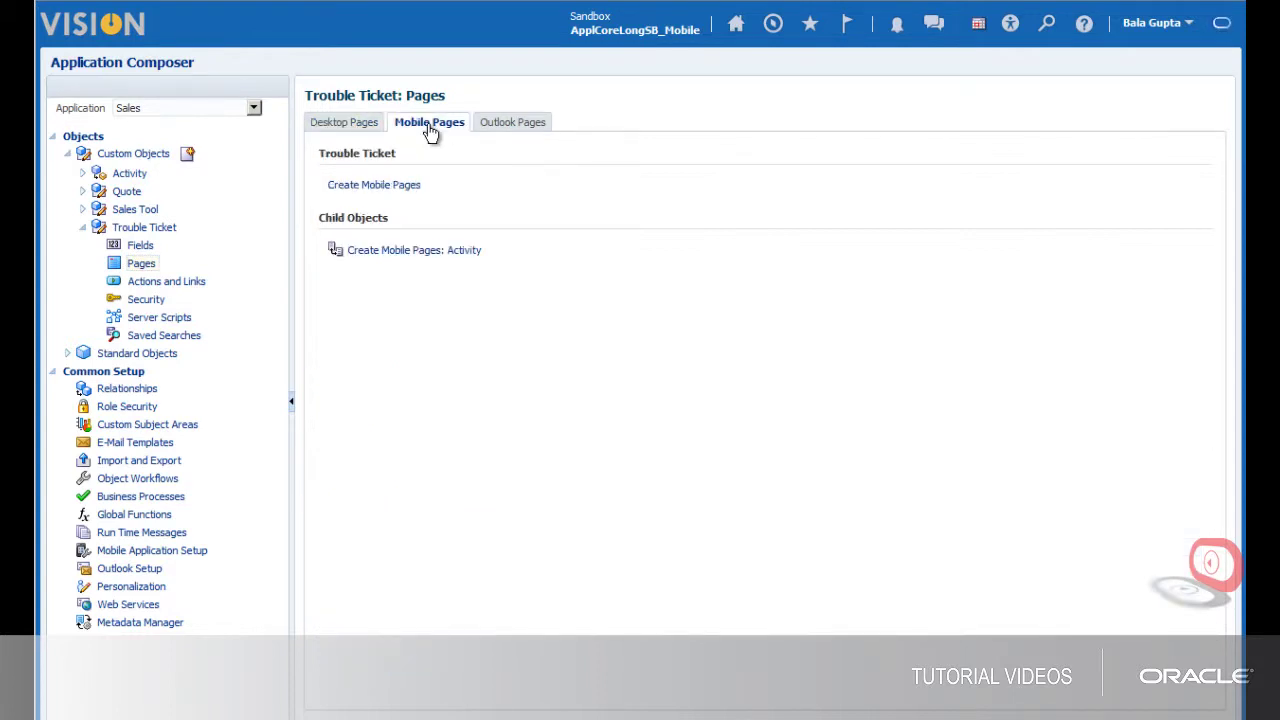
click(395, 187)
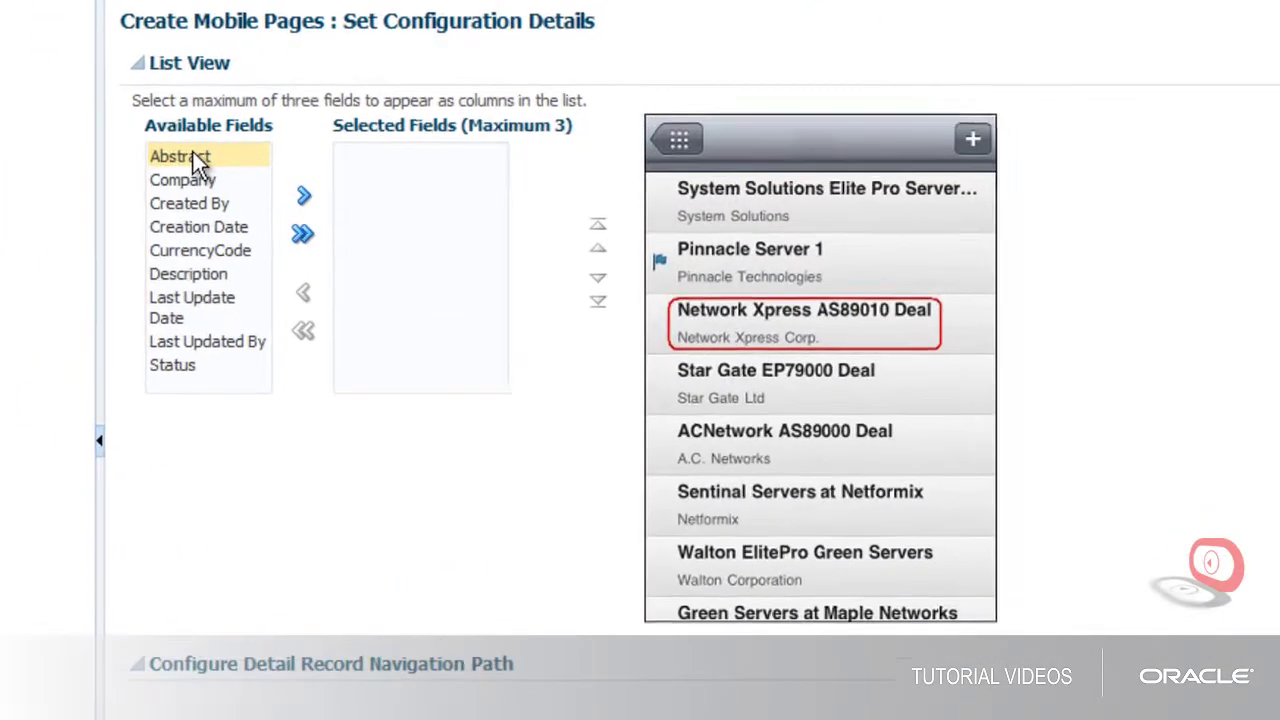
Step: Add Abstract, Company and Status to the List View, enable Show on Launch Page and proceed to the detail and edit views
click(183, 152)
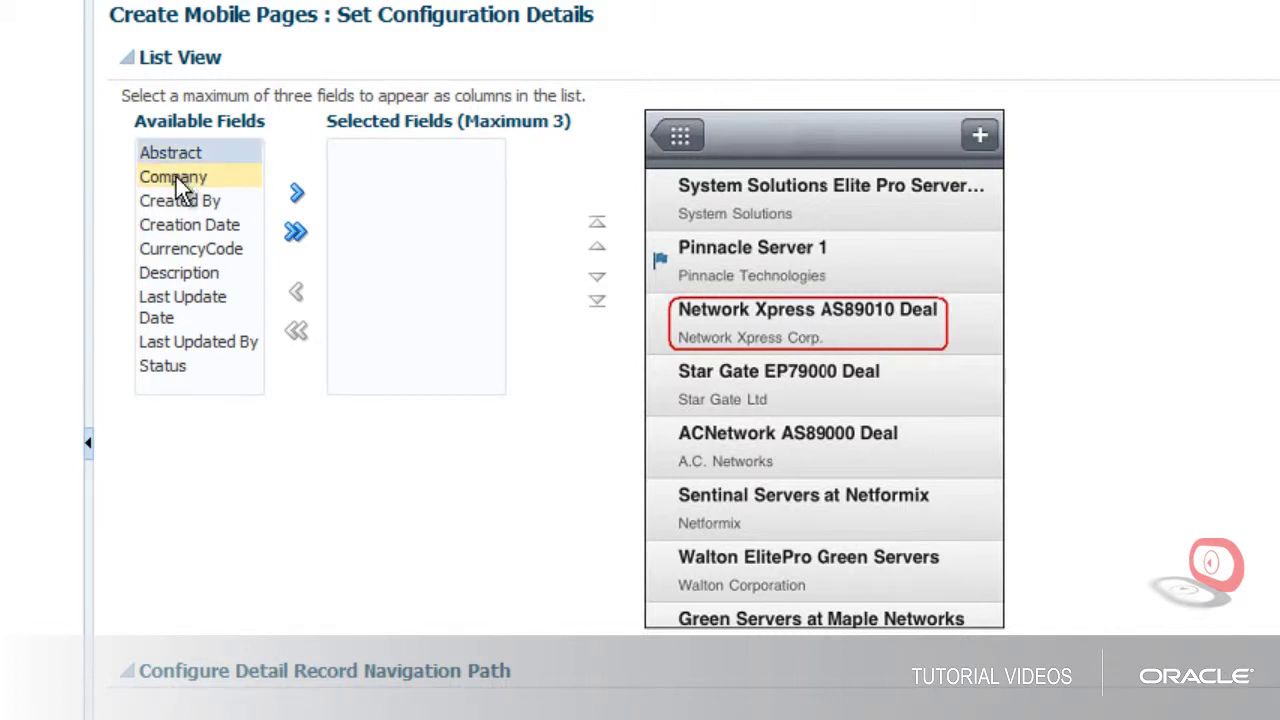
ctrl+click(175, 176)
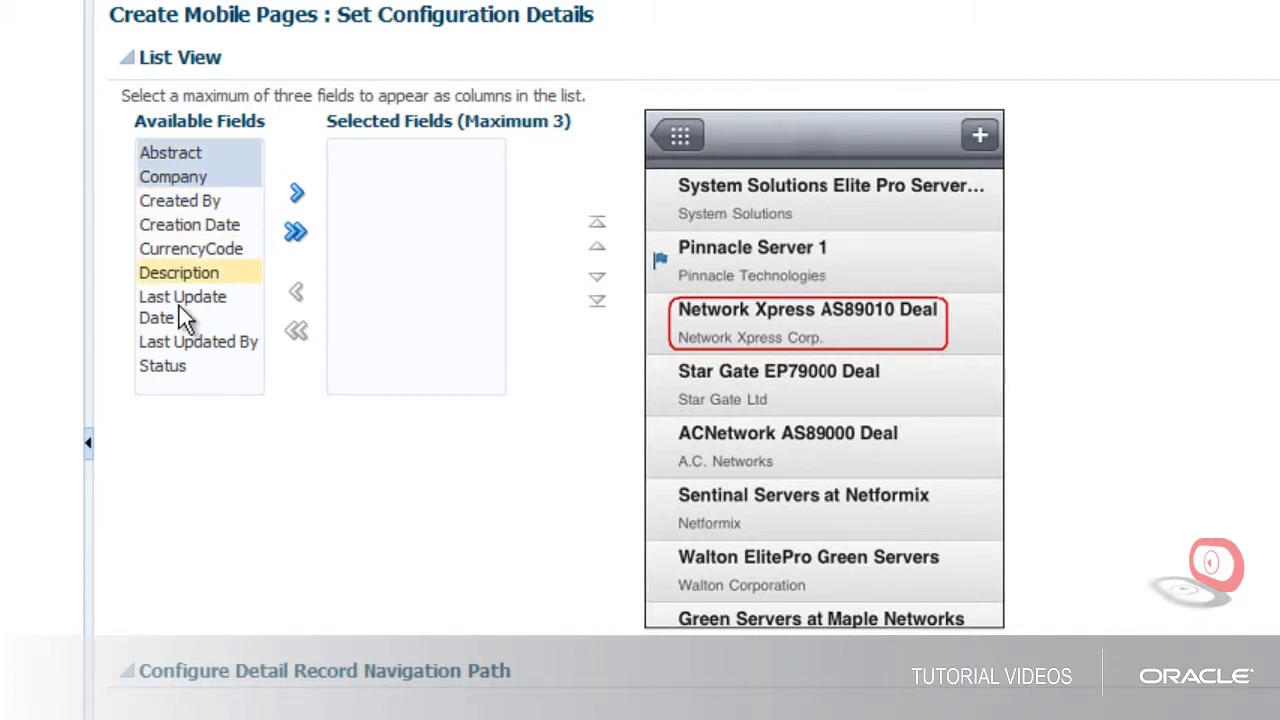
ctrl+click(177, 365)
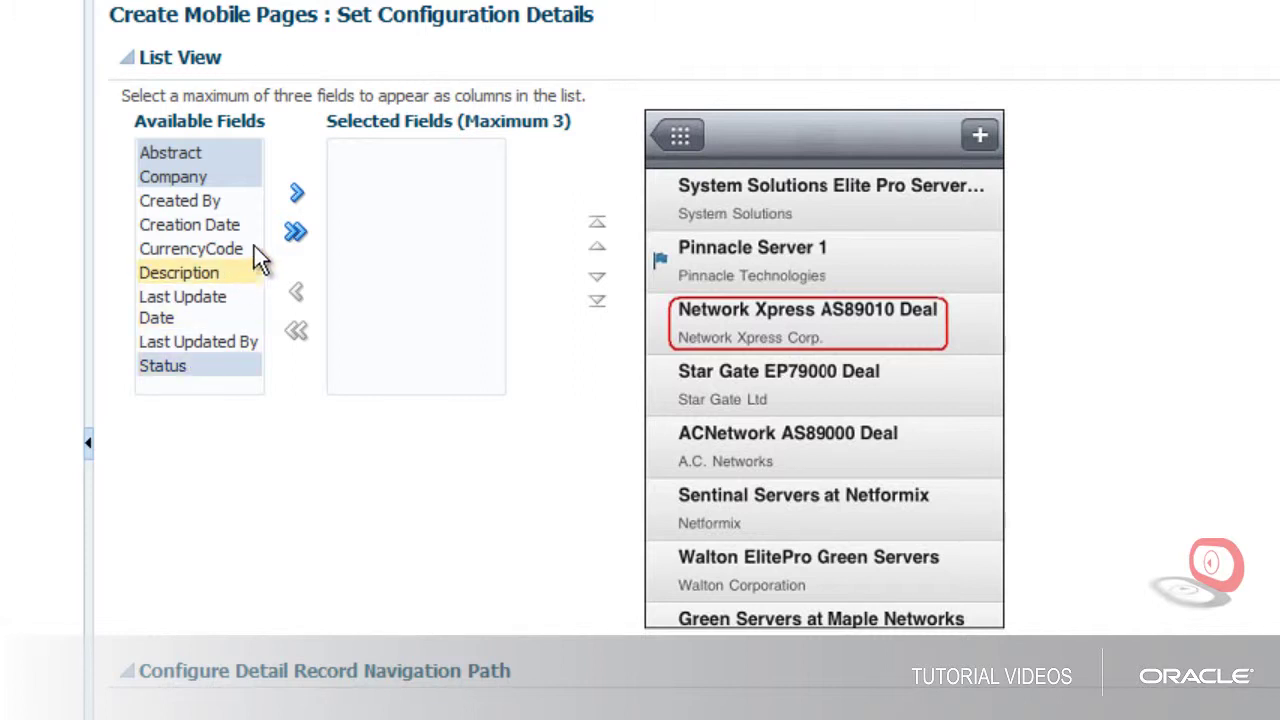
click(300, 196)
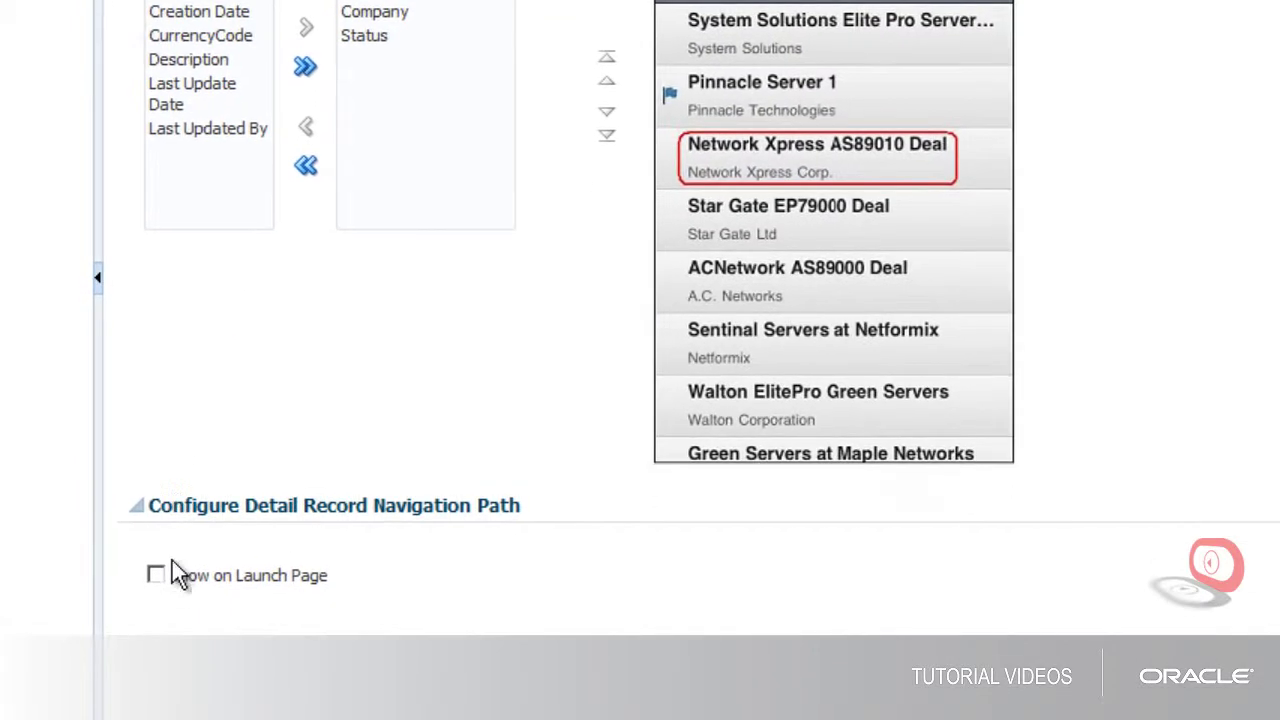
click(160, 576)
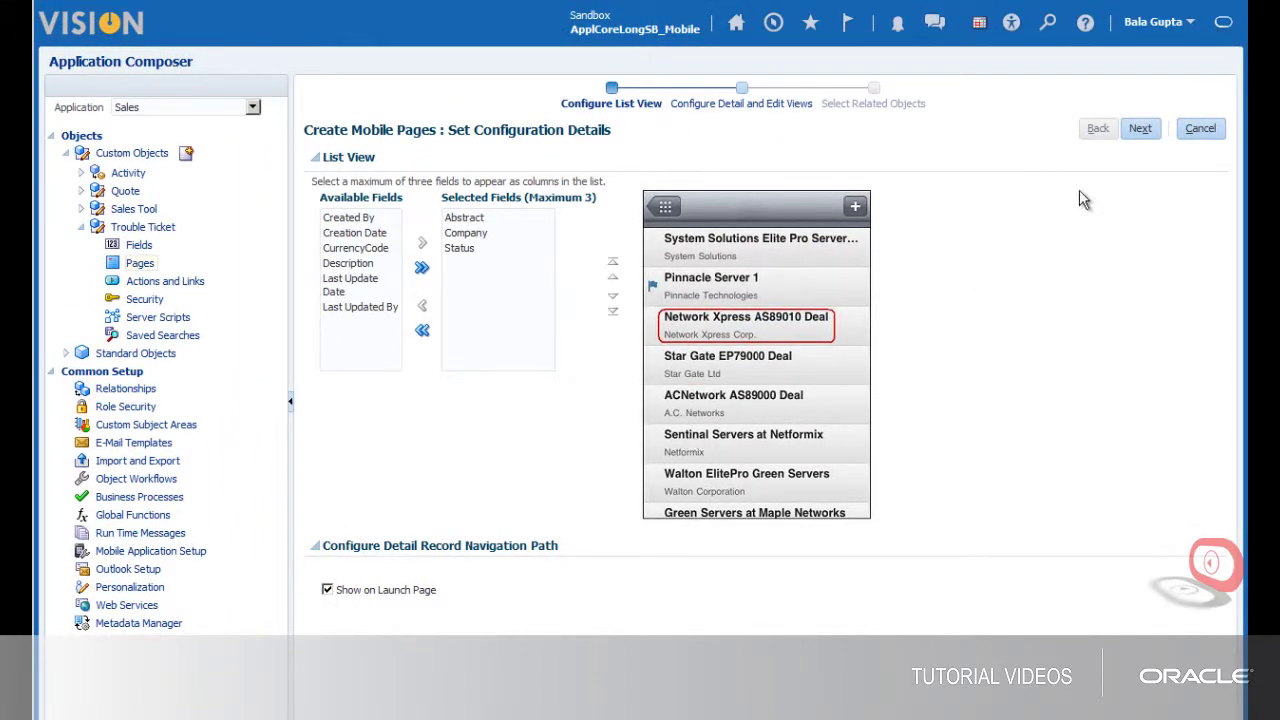
click(1141, 129)
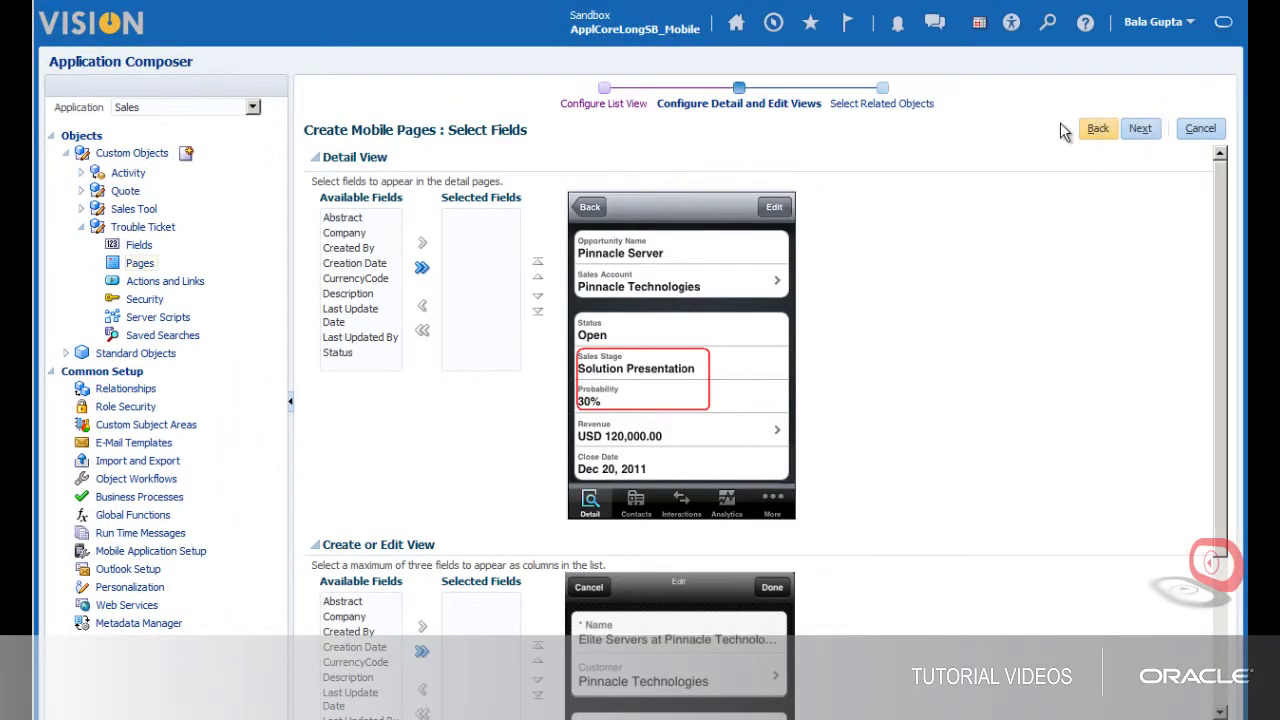
Step: Add Abstract, Creation Date and Description to the Detail View's selected fields
click(340, 217)
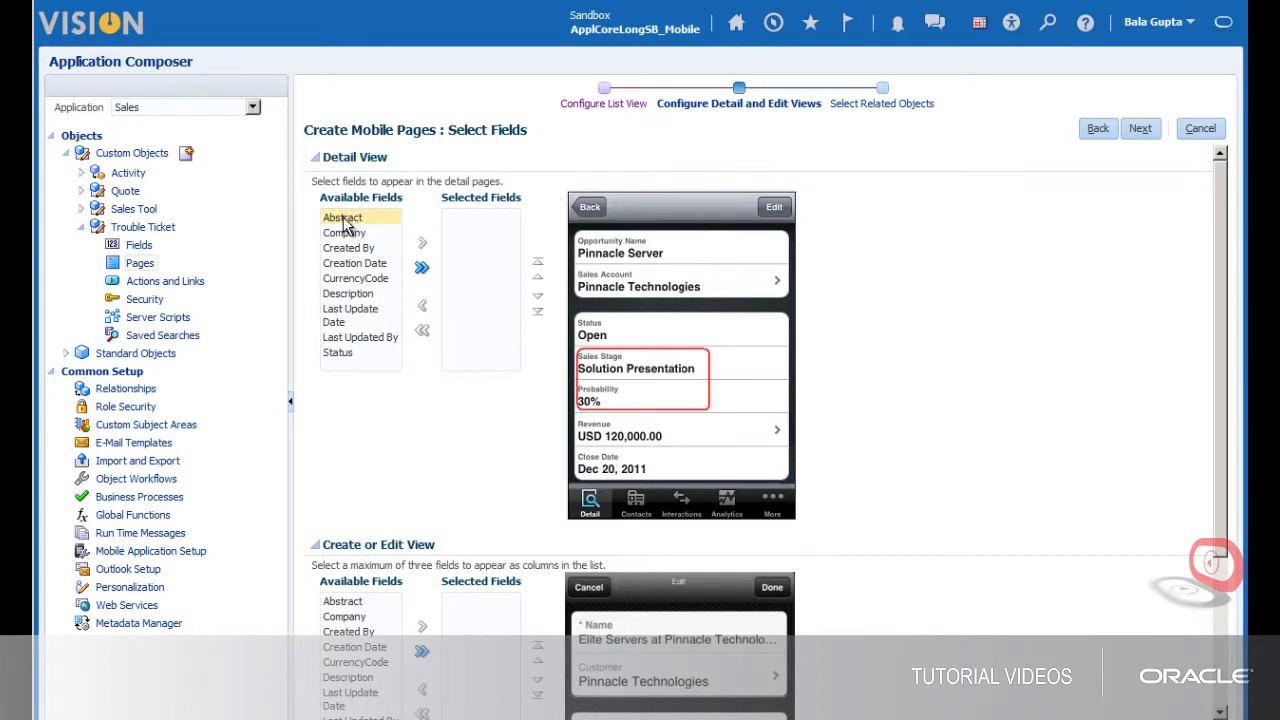
ctrl+click(354, 263)
ctrl+click(347, 293)
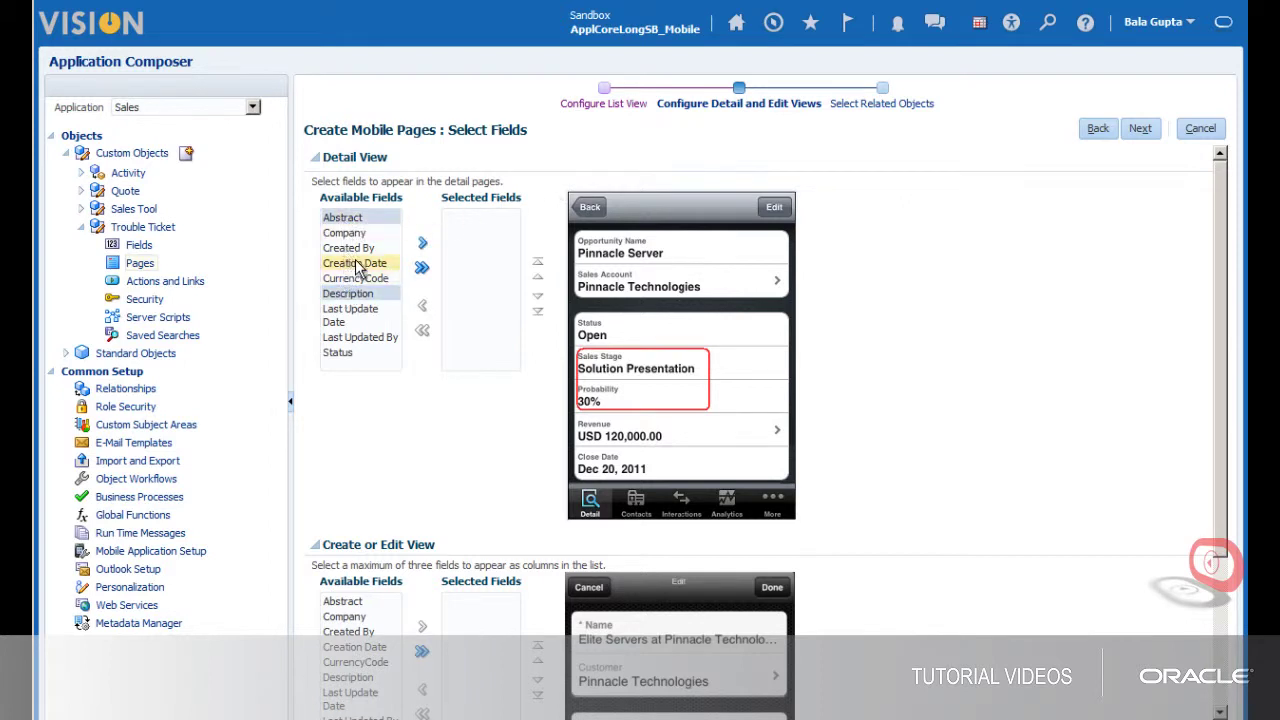
click(421, 244)
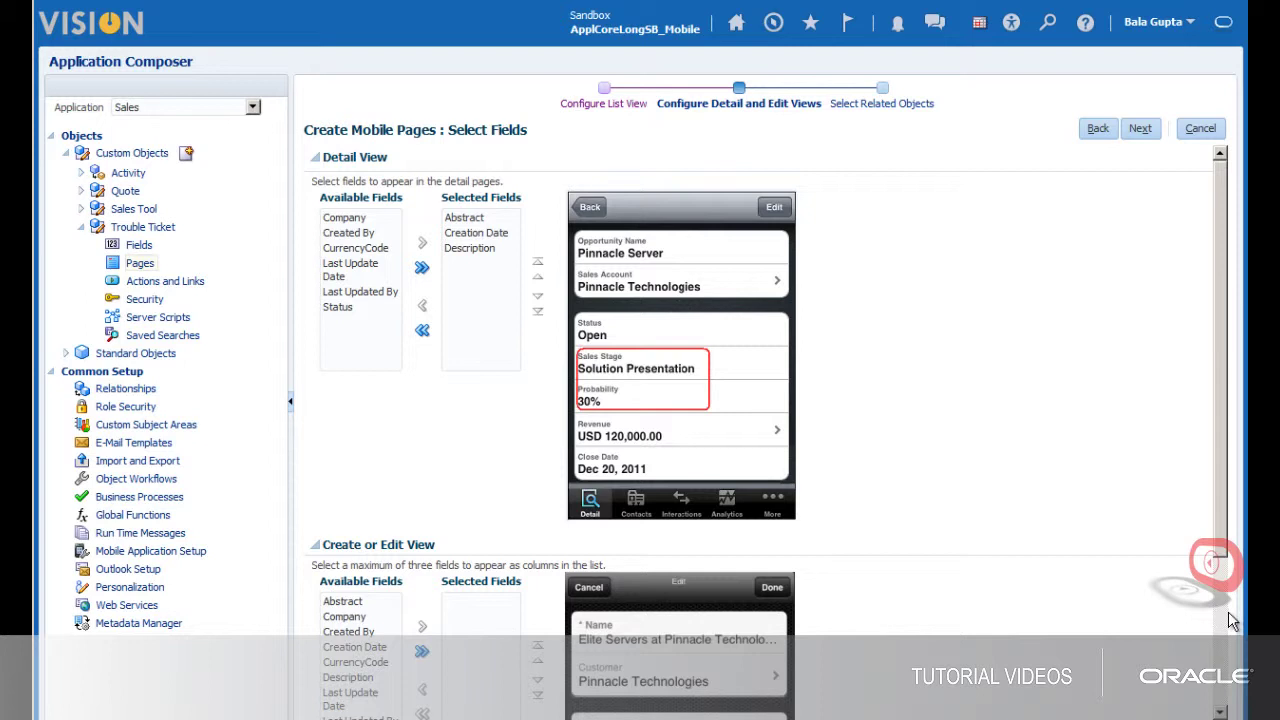
Step: Add Abstract, Last Updated By and Status to the Create or Edit View, then submit the mobile pages without related objects
scroll(1232, 622, down, 3)
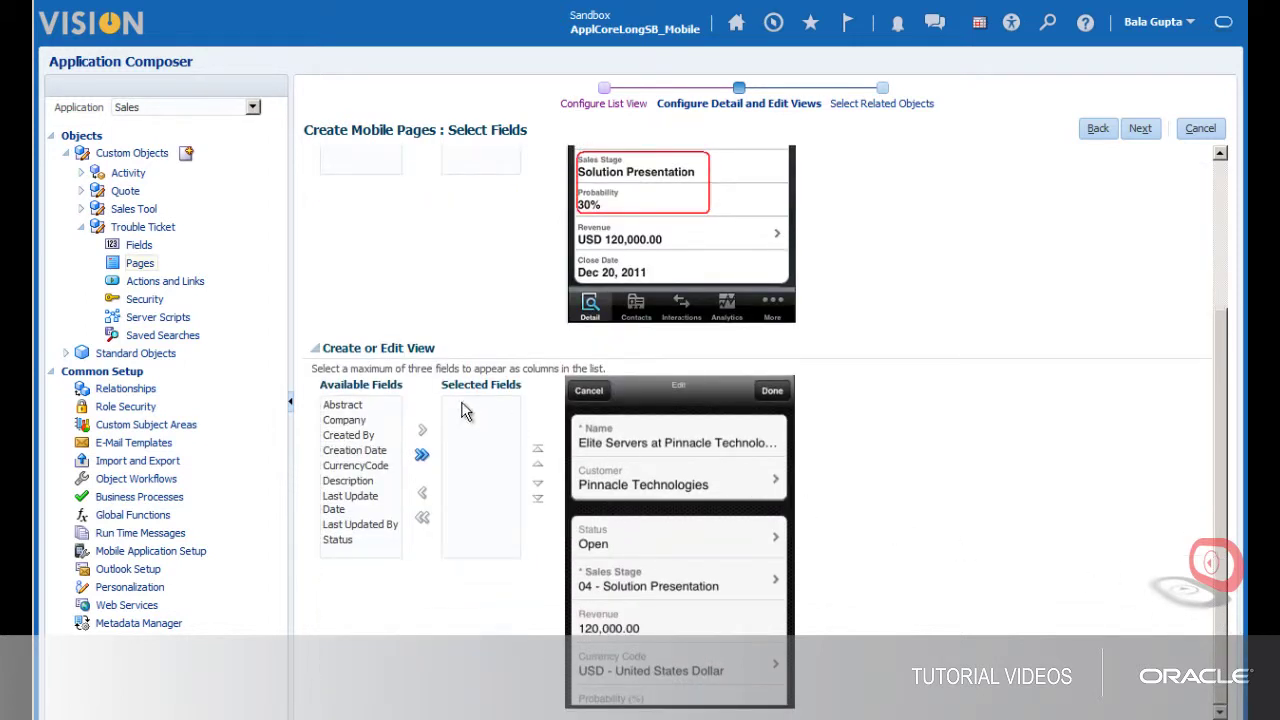
click(344, 403)
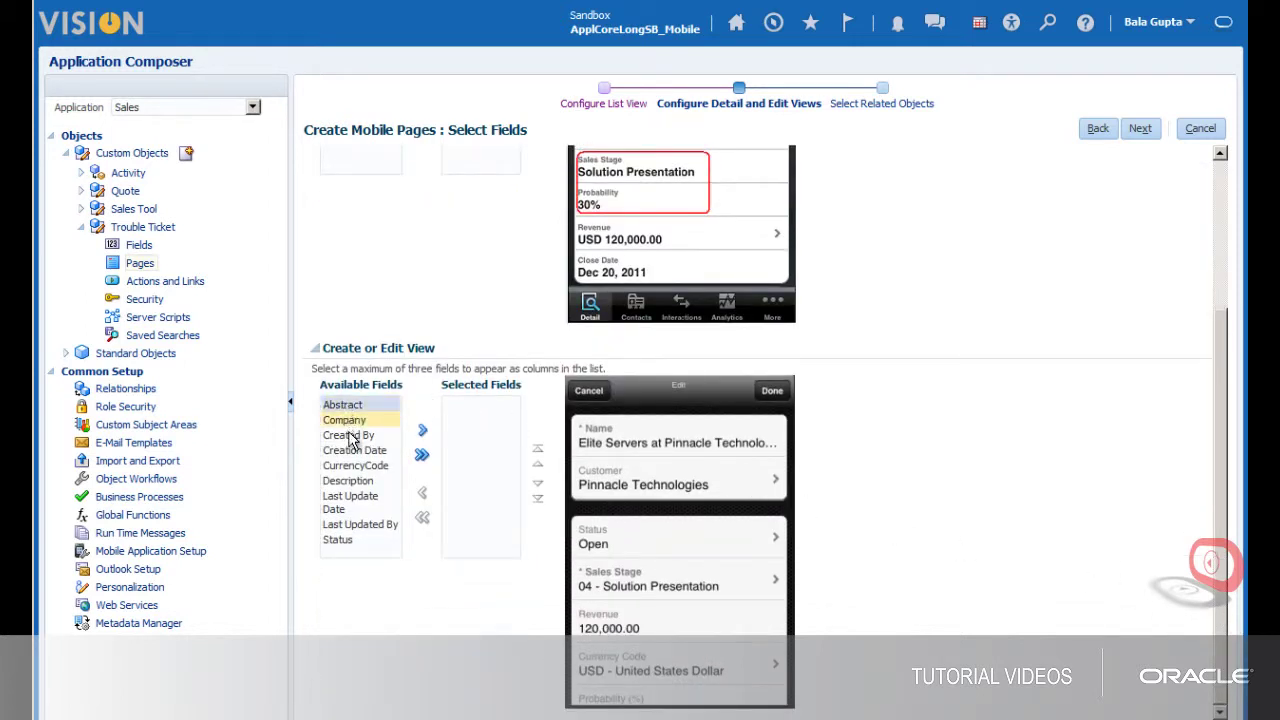
ctrl+click(337, 541)
ctrl+click(358, 524)
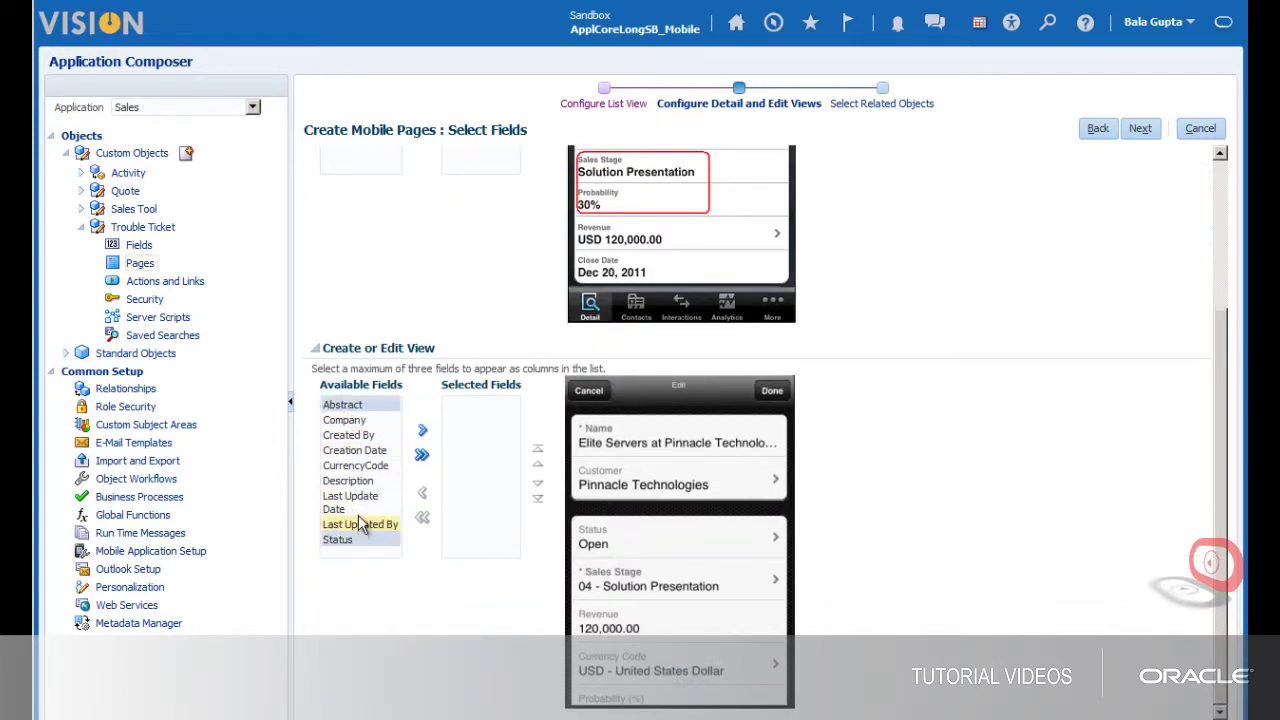
click(422, 430)
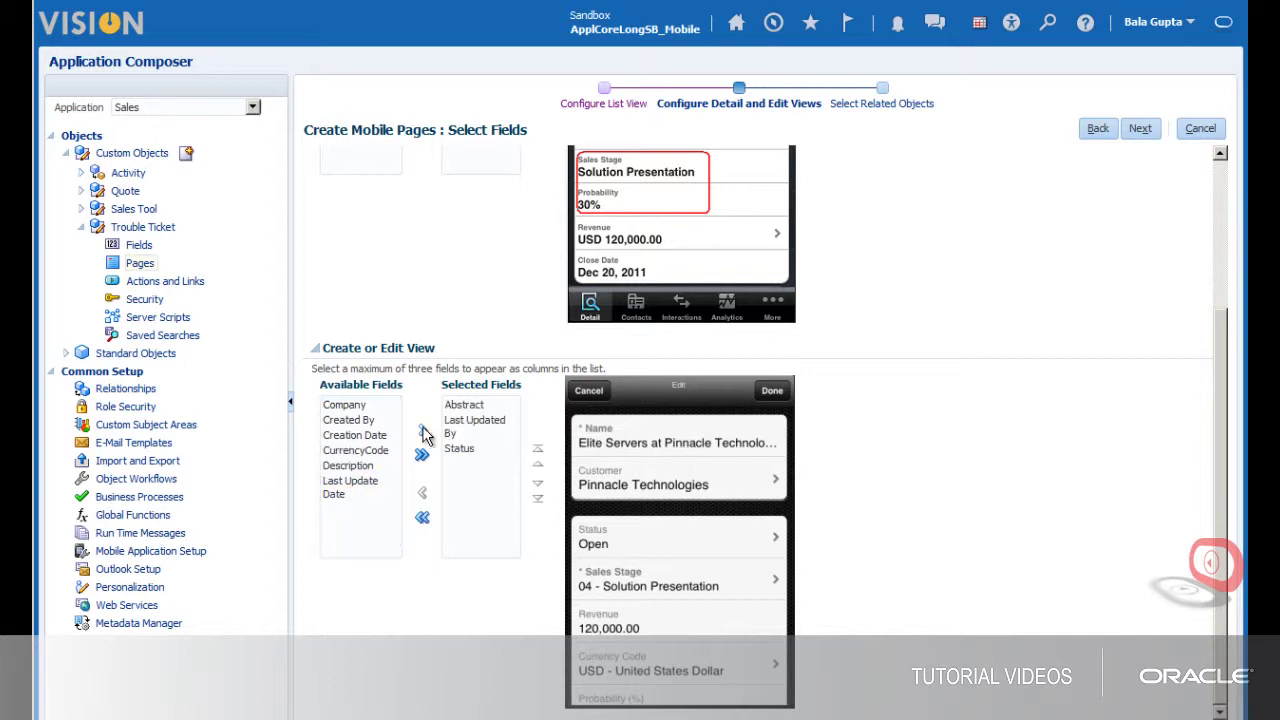
click(1148, 134)
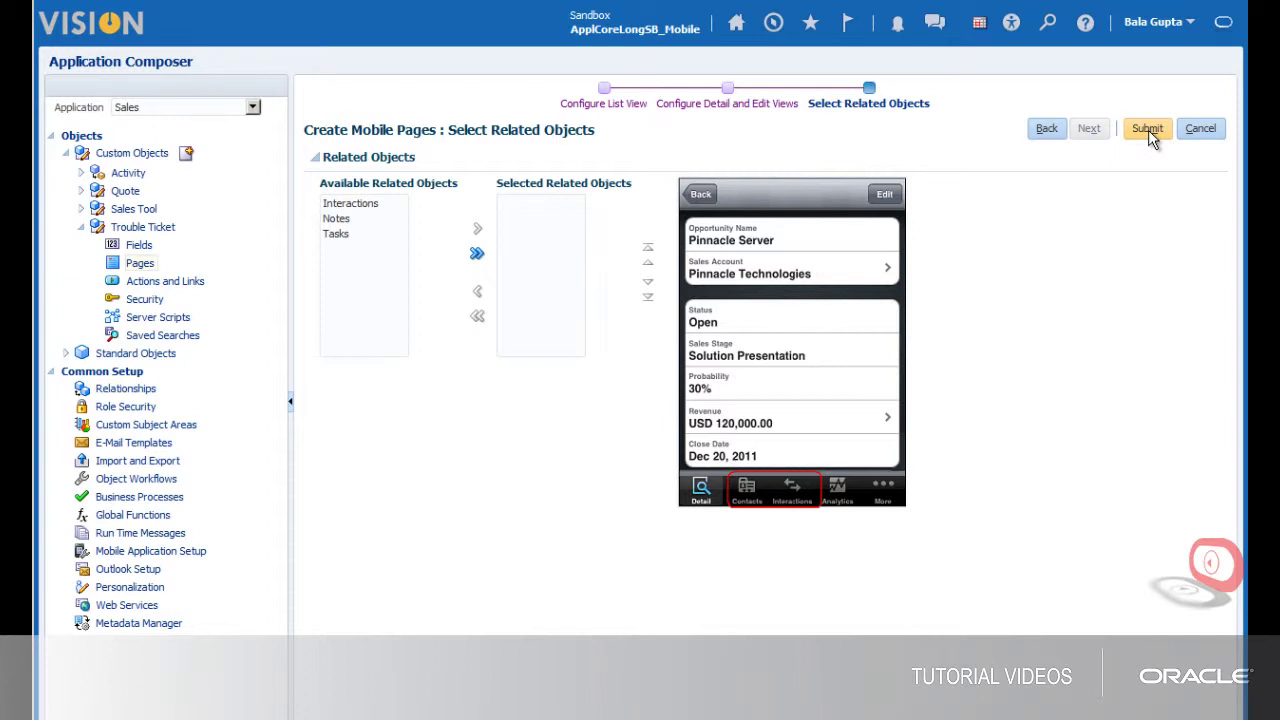
click(1148, 131)
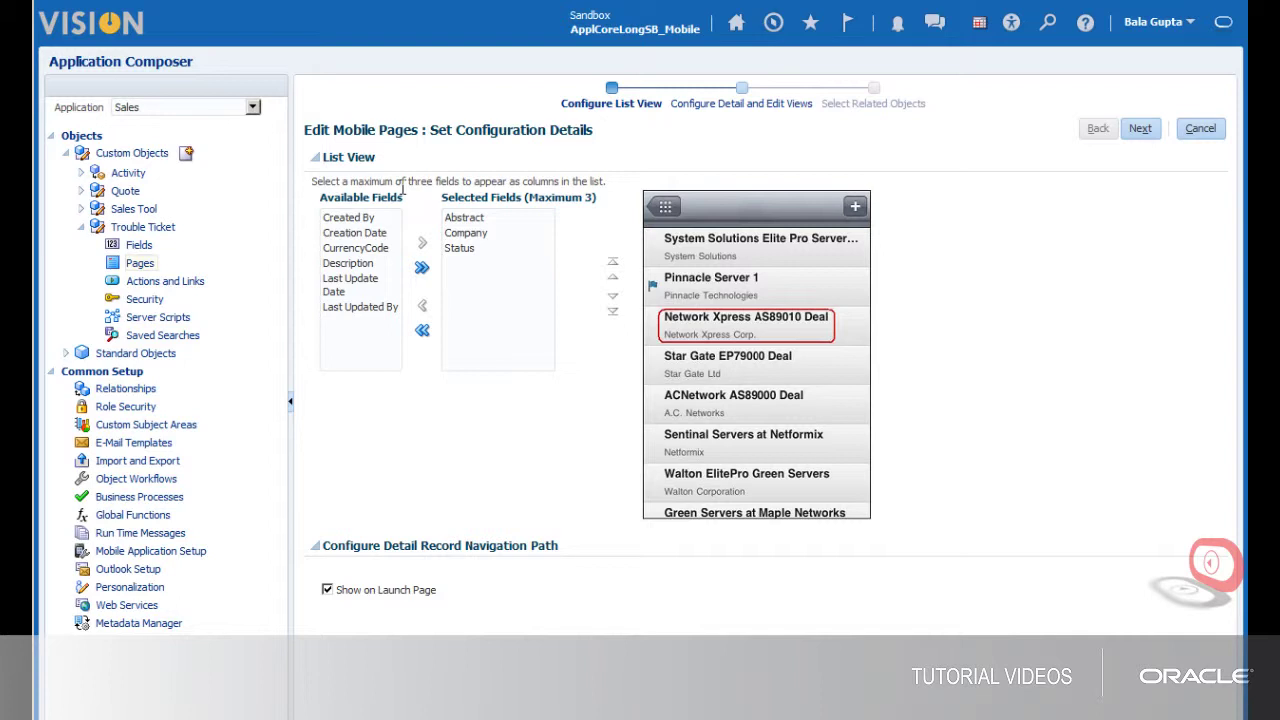
Step: Add Activity as a related object of the Trouble Ticket mobile pages and submit the edit
click(1140, 128)
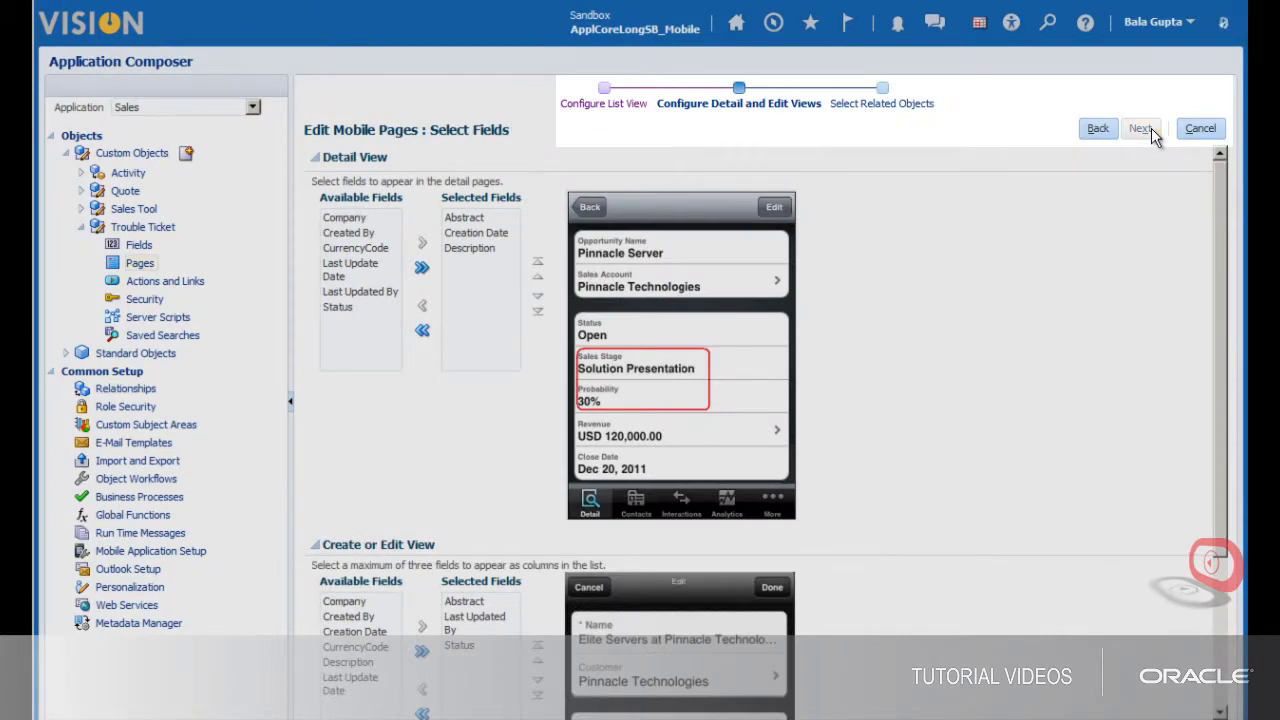
click(1151, 128)
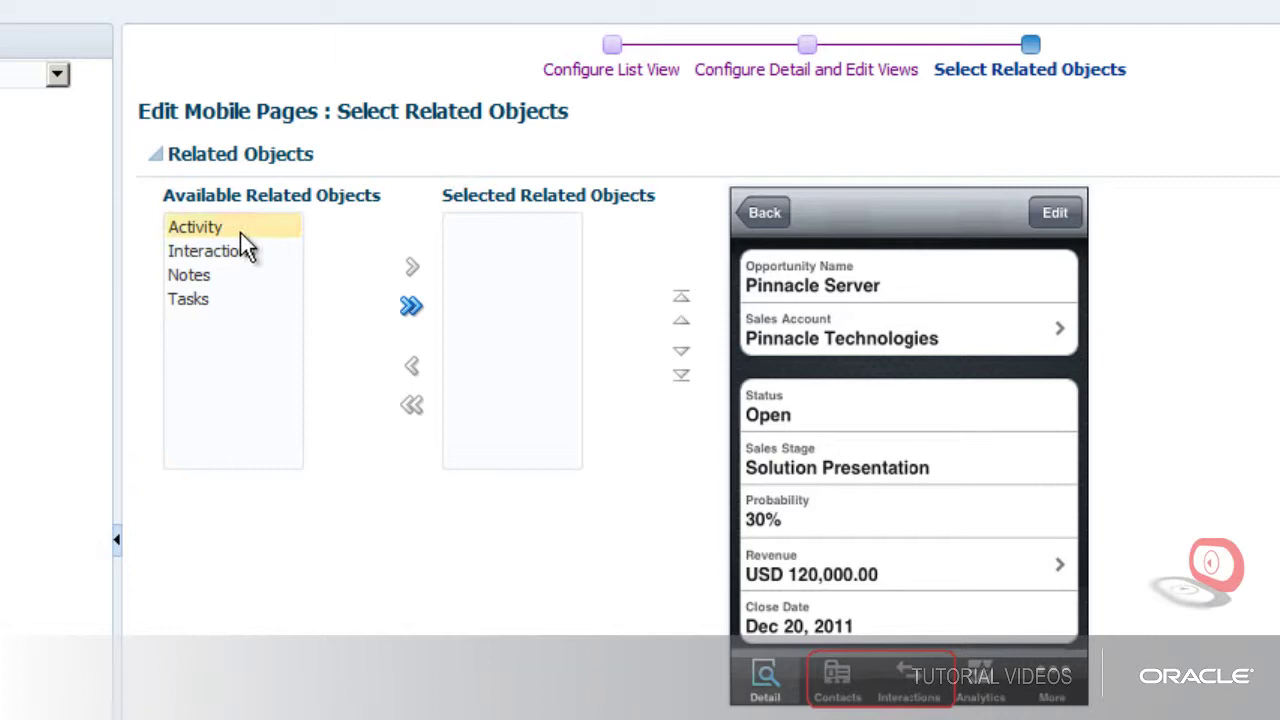
click(219, 232)
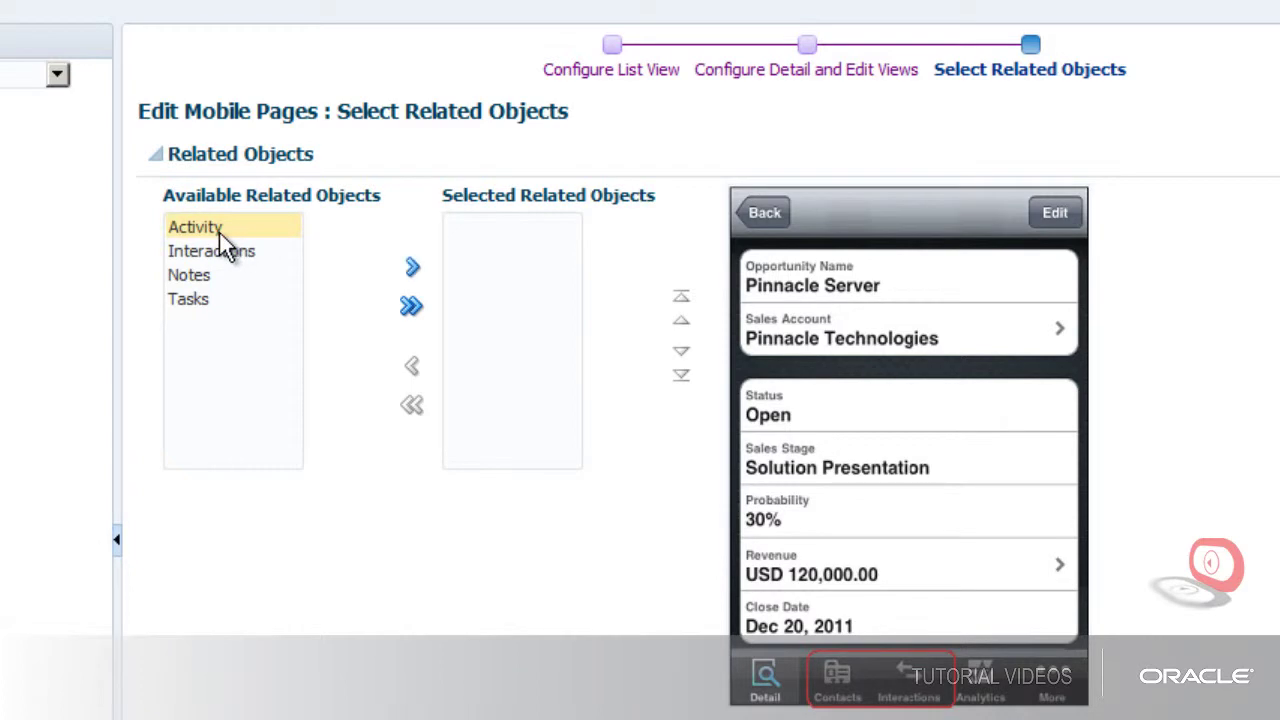
click(414, 270)
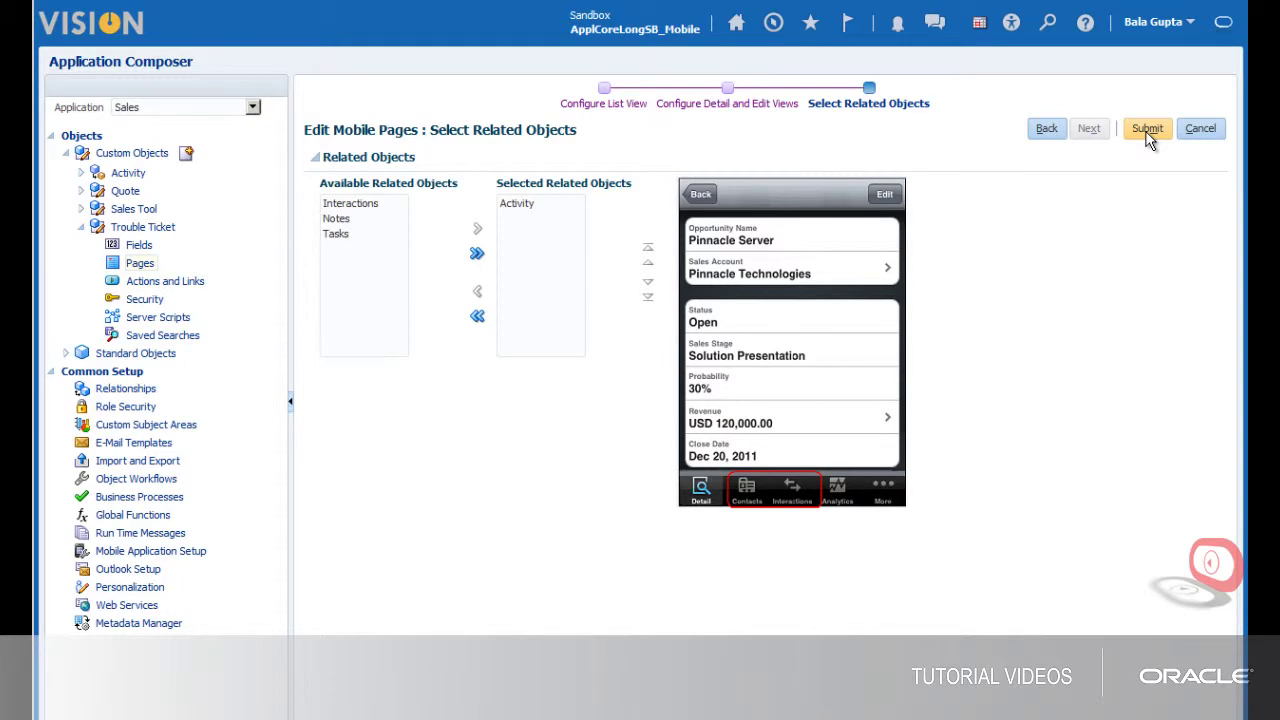
click(1148, 130)
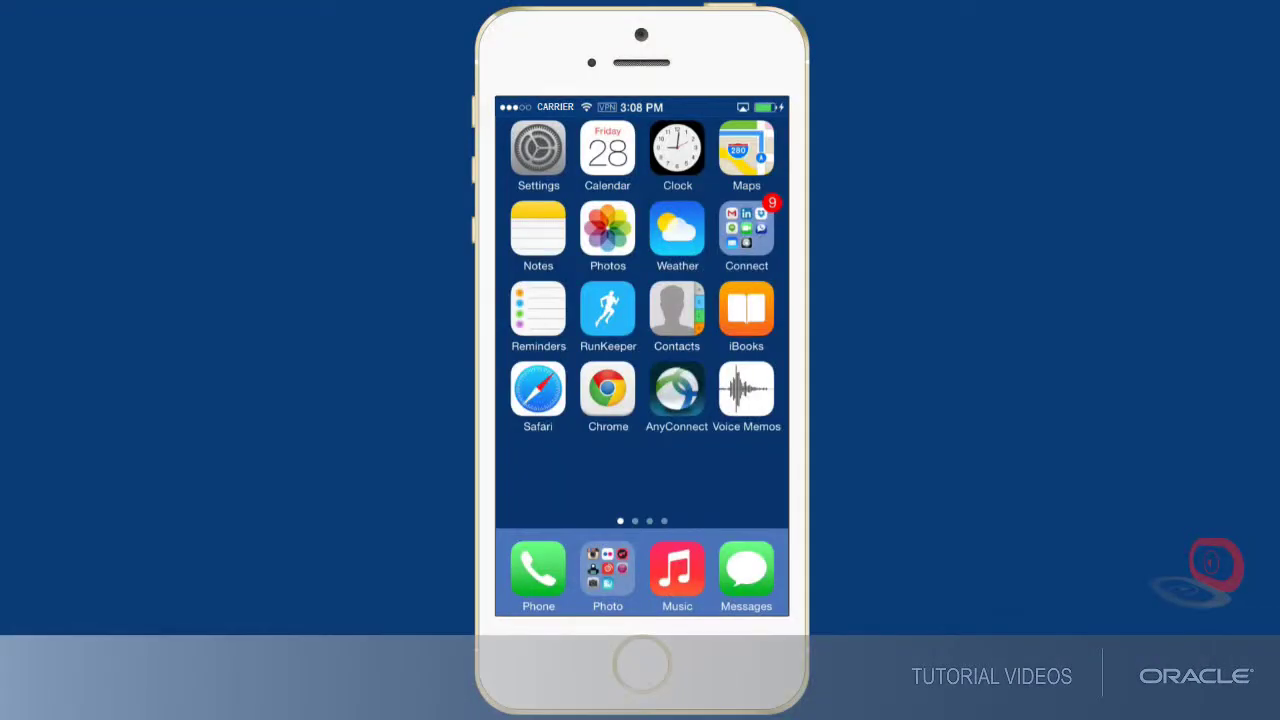
Step: Switch to the Sales Cloud app on the phone and open Trouble Tickets
drag(740, 320, 540, 320)
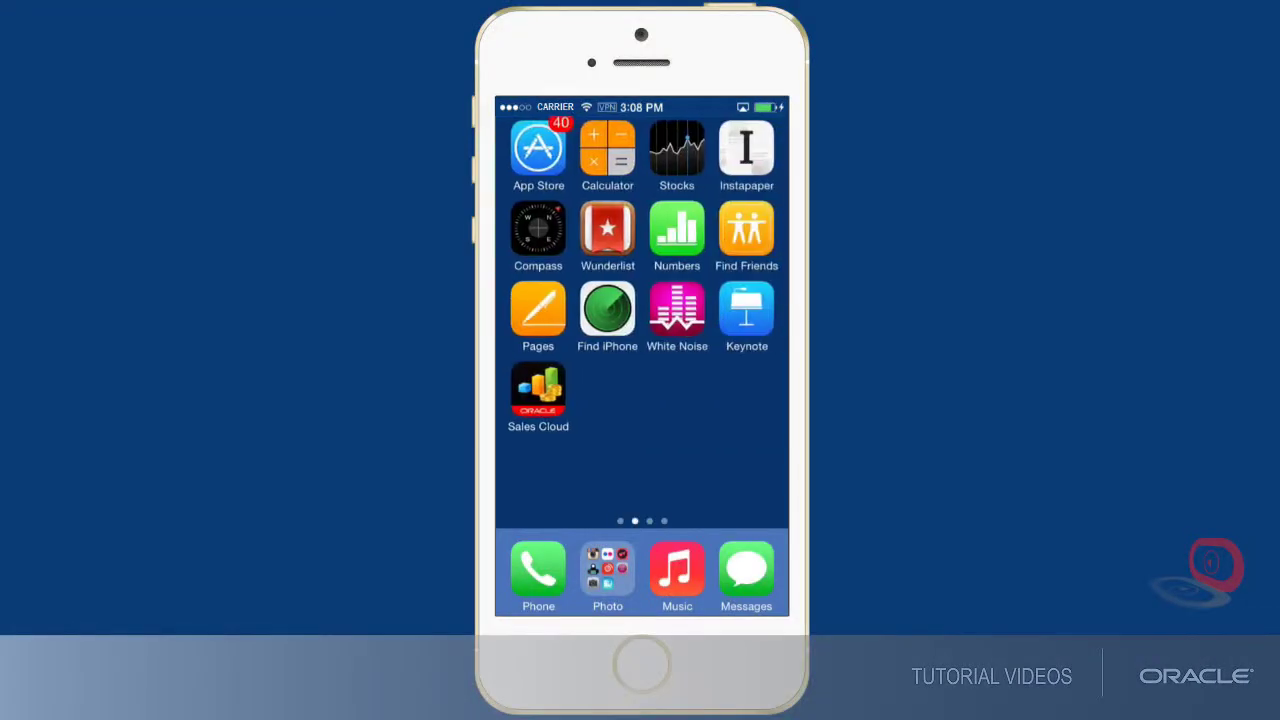
click(538, 395)
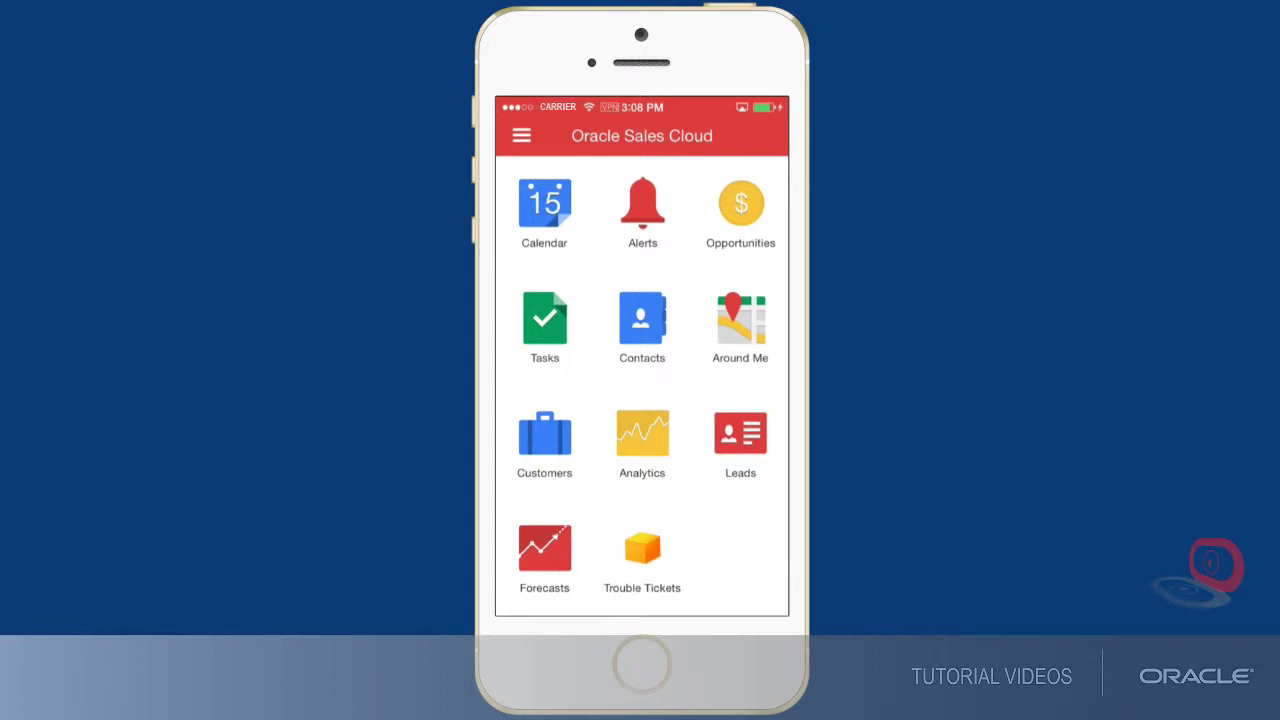
click(642, 553)
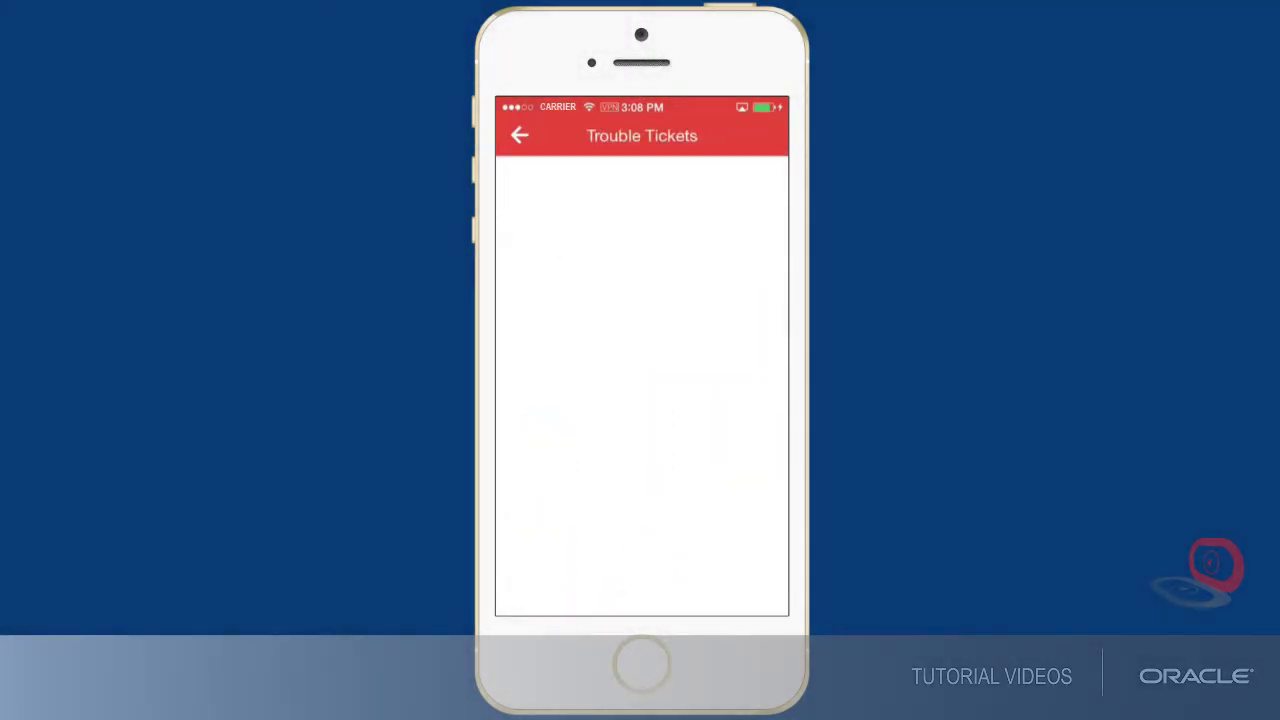
Step: Save a trouble ticket named "Having trouble logging in" with description "At the login screen I am entering the right credentials, but it just won't let me in."
text(Having trouble logging in)
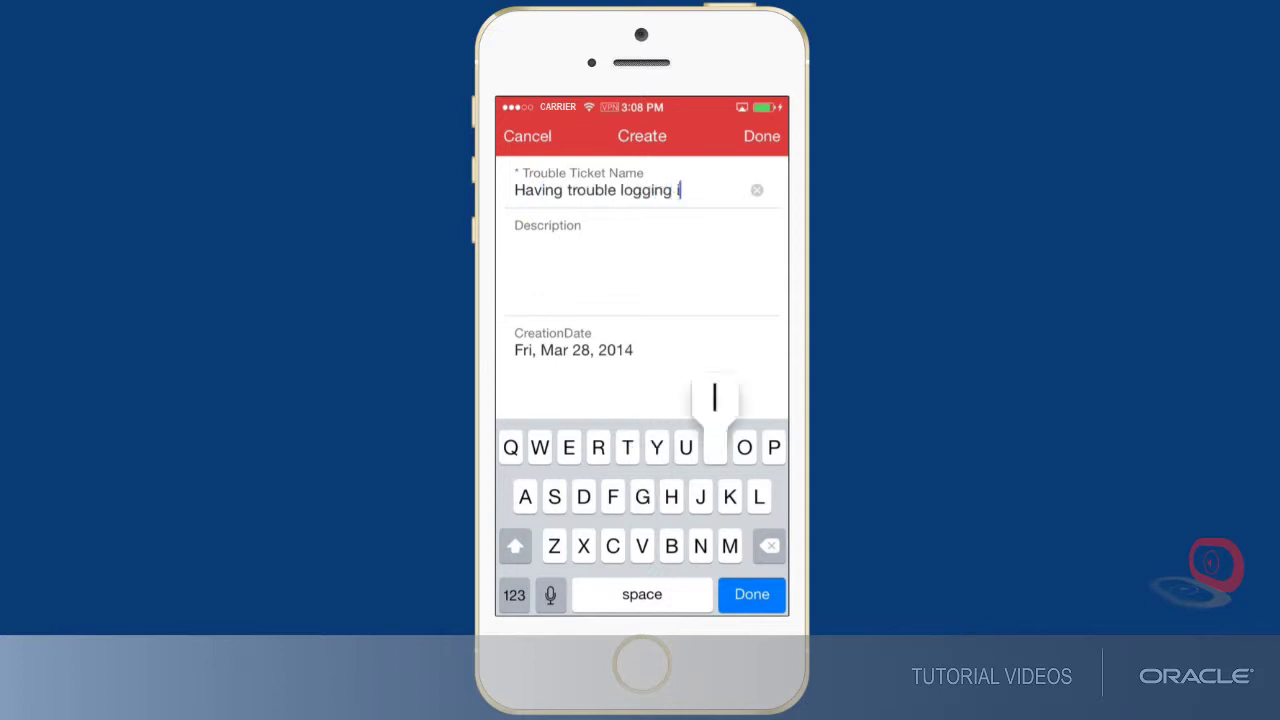
key(Return)
text(At the login screen I am entering the right credentials)
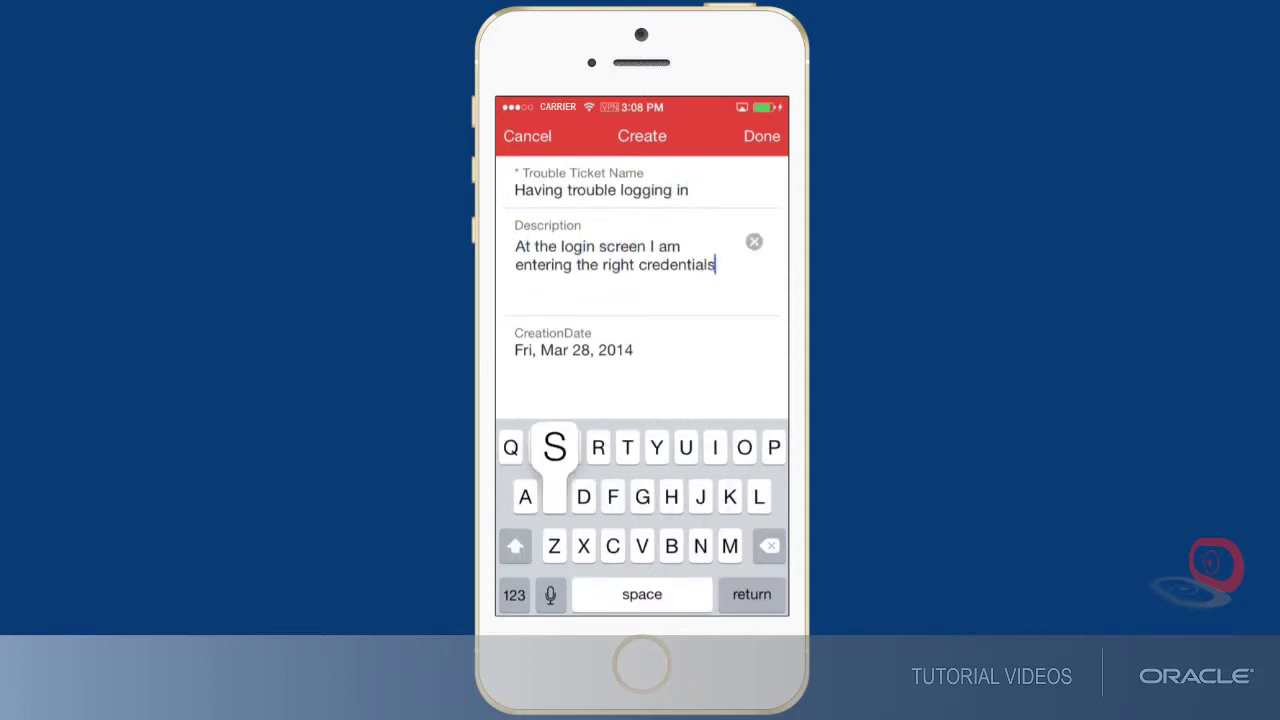
text(, but it just won't let me in.)
click(762, 136)
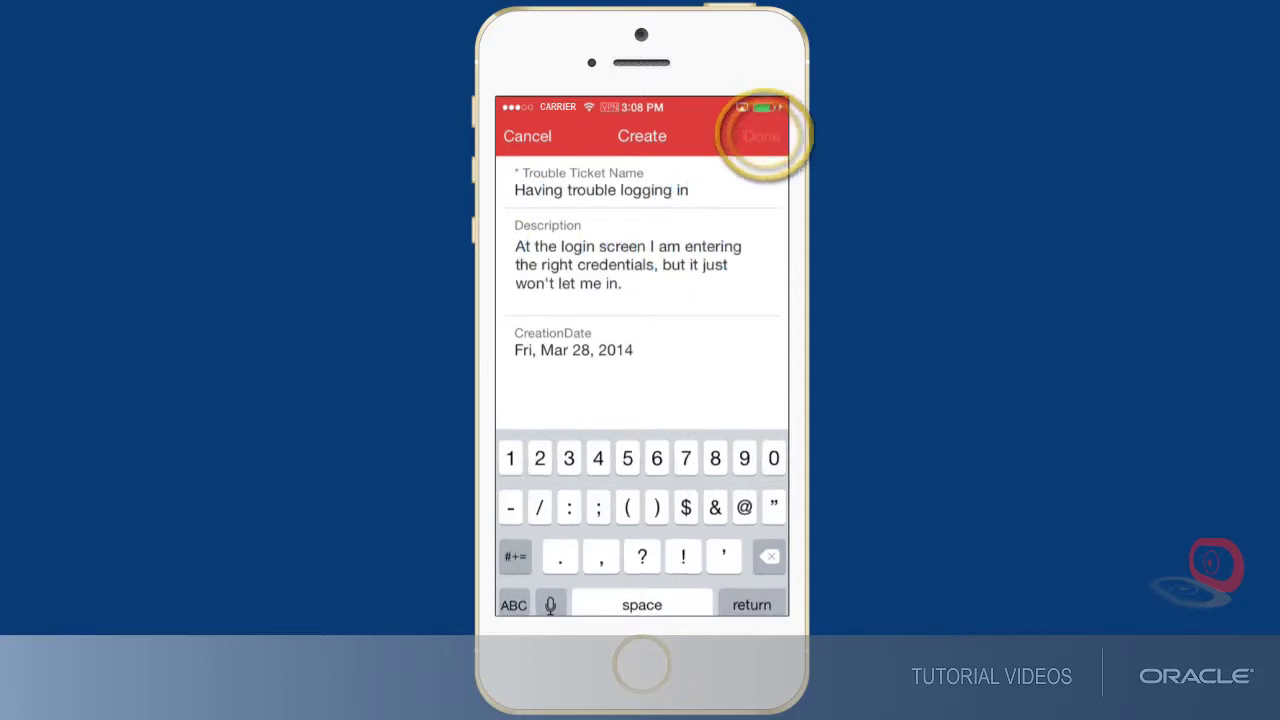